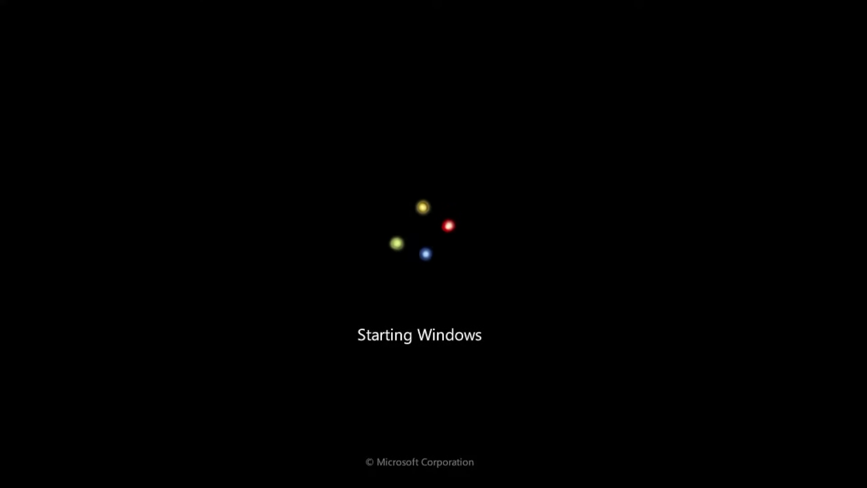
- Select the Blue hills picture, shrink it to a thumbnail, then stretch it back to fill the canvas
drag(28, 23, 79, 66)
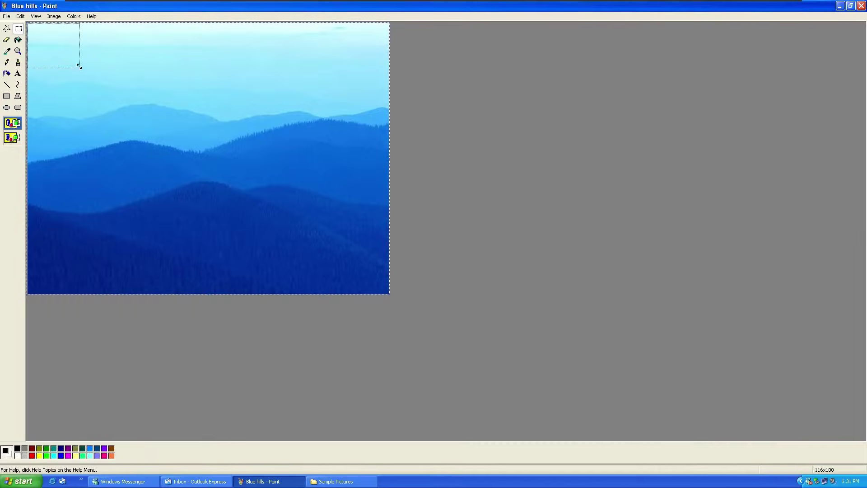
drag(37, 34, 37, 34)
drag(388, 288, 388, 291)
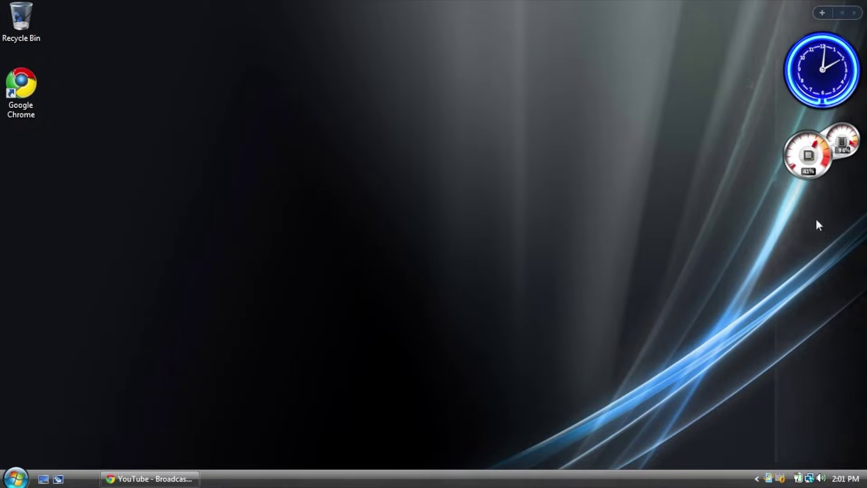
- Open the Sidebar's Add Gadgets gallery from its right-click menu
right_click(816, 220)
click(751, 242)
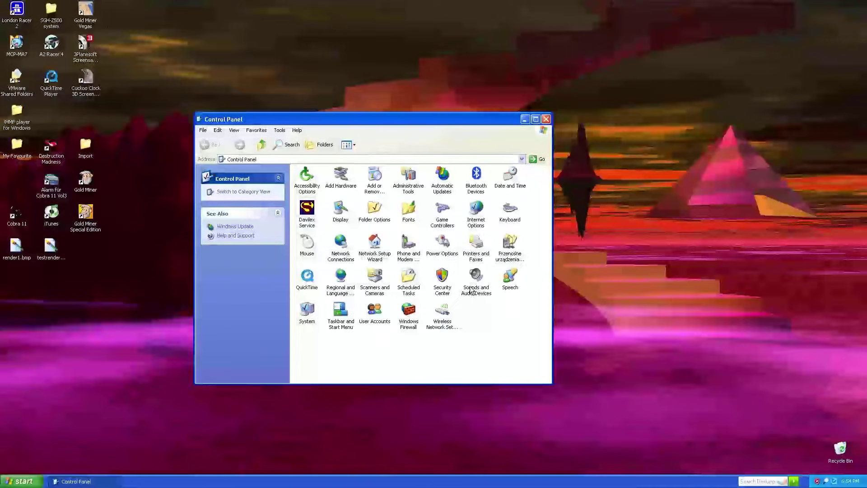
- Open Sounds and Audio Devices and view its Audio and Voice device tabs
double_click(475, 277)
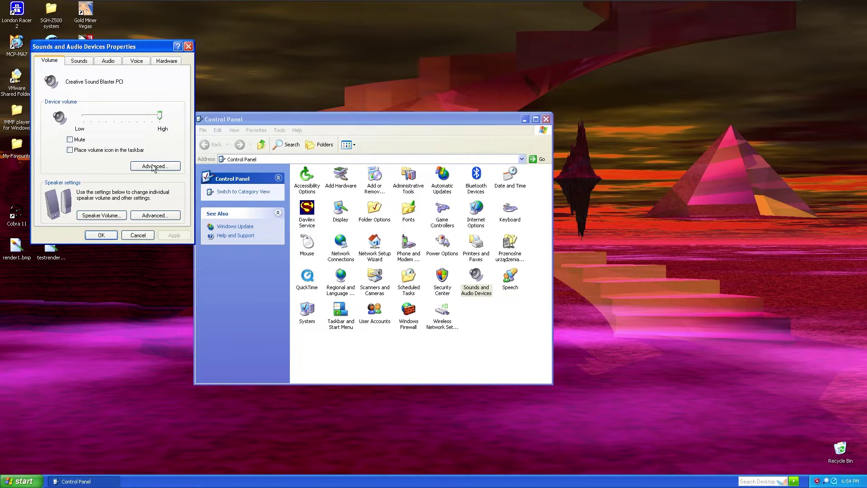
click(109, 62)
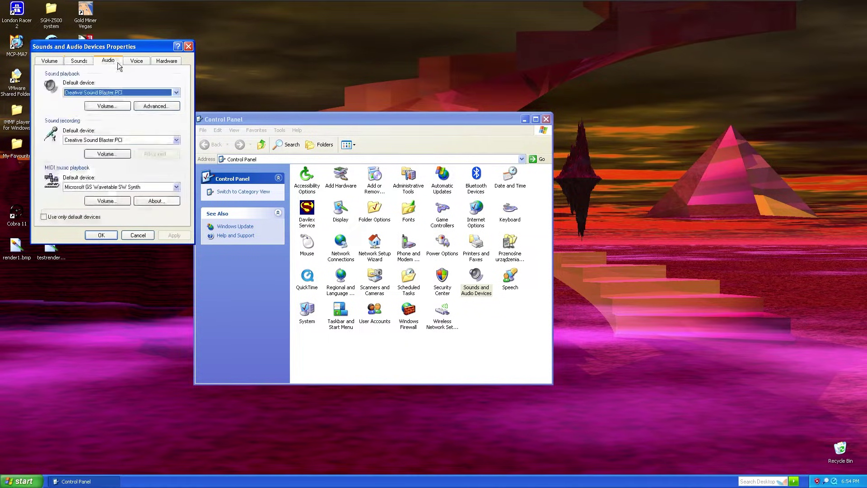
click(143, 64)
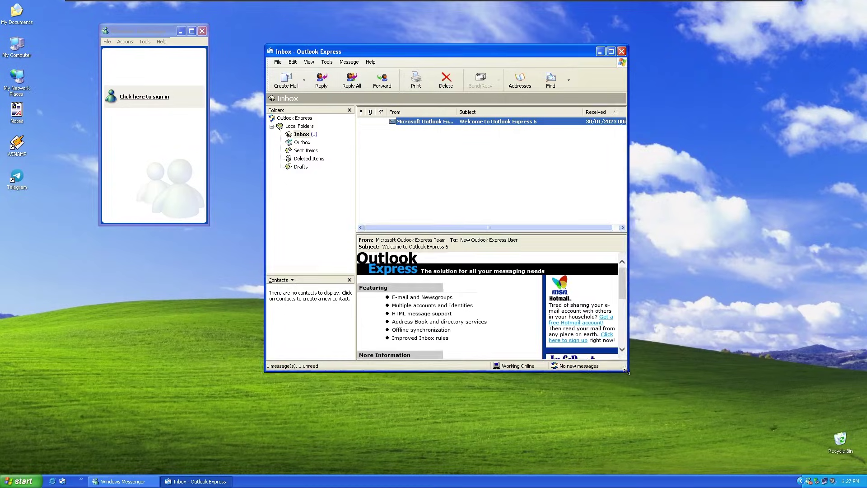
- Enlarge the Outlook Express Inbox window, then open the date and time settings
drag(646, 382, 687, 413)
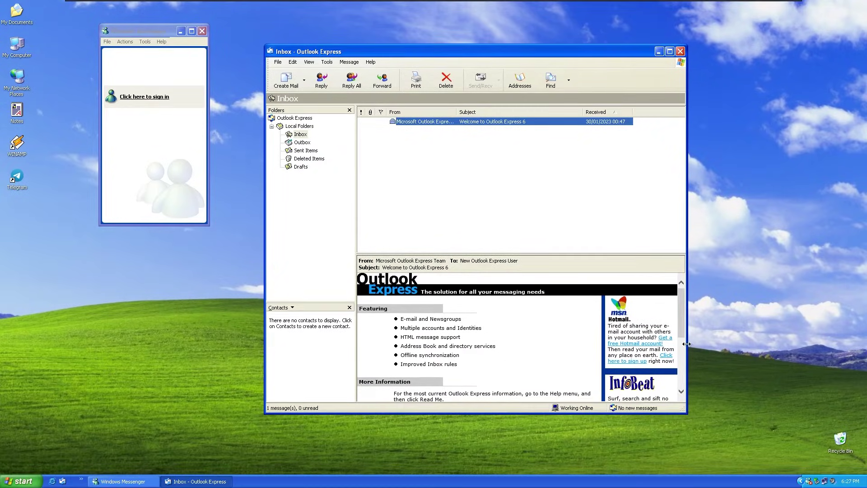
drag(682, 318, 675, 371)
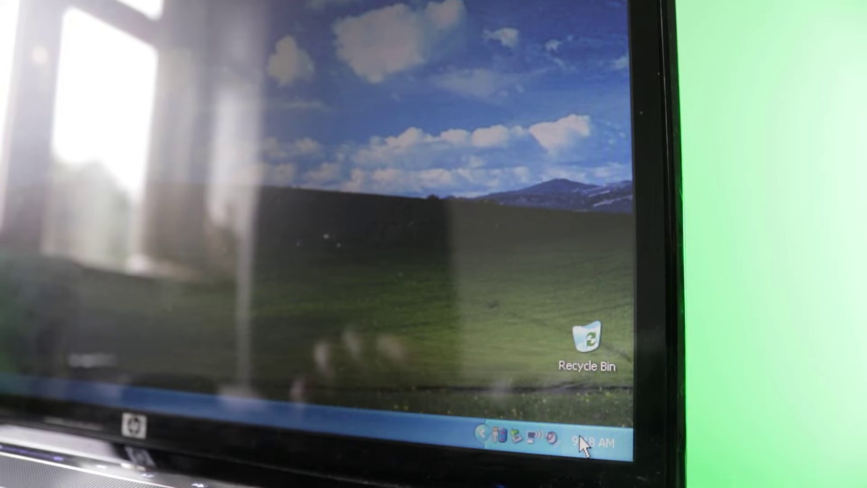
click(578, 434)
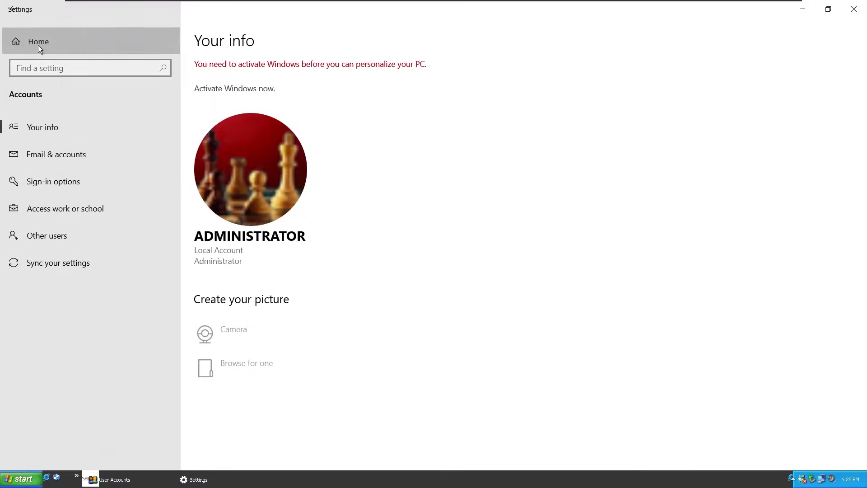
click(39, 43)
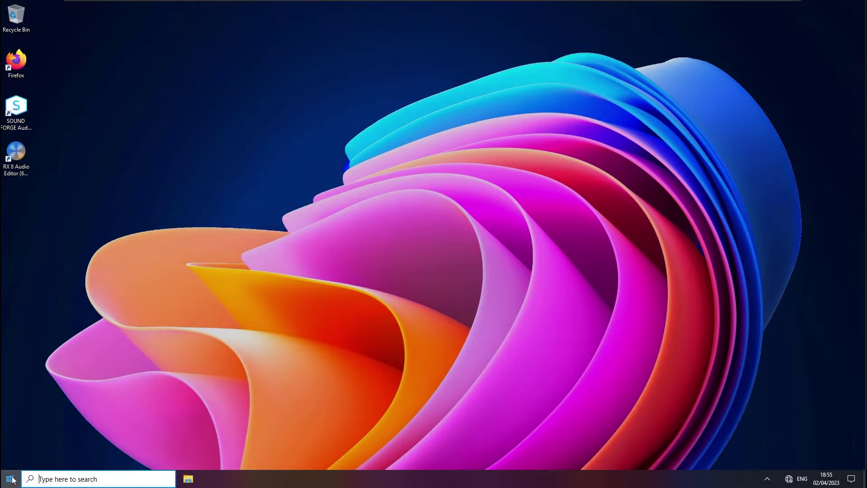
click(10, 478)
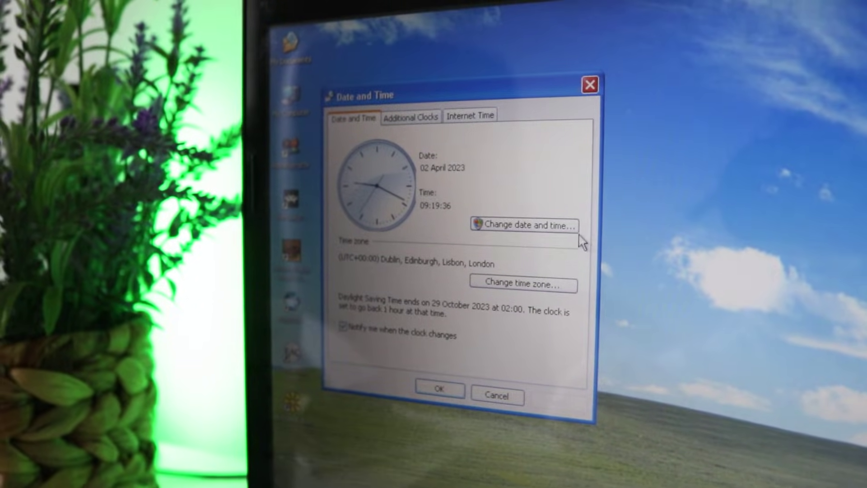
click(573, 222)
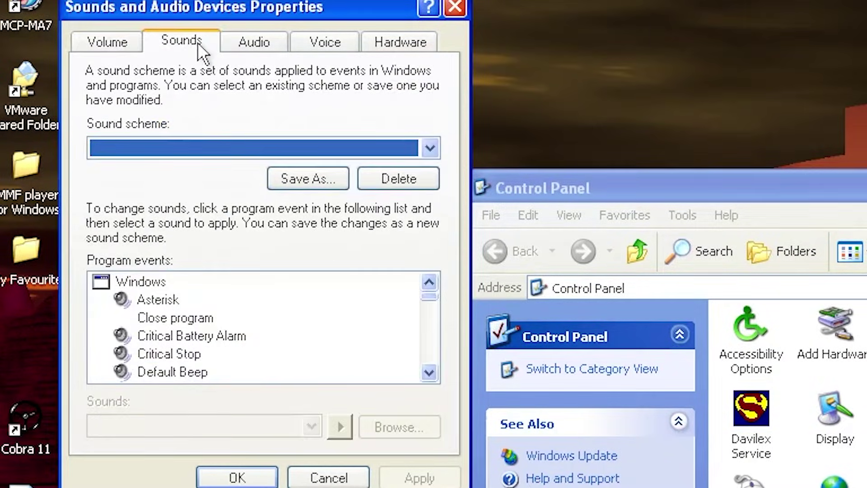
- View the audio and voice playback devices and the speakers' advanced properties
click(277, 46)
click(332, 44)
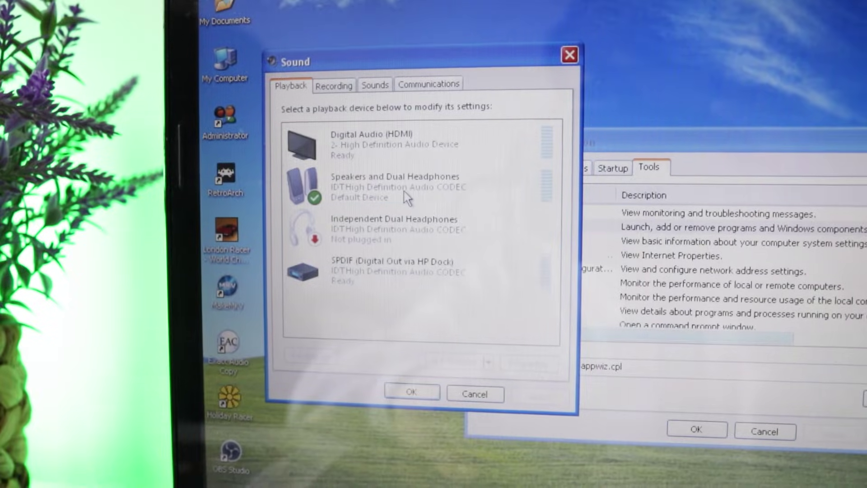
double_click(389, 194)
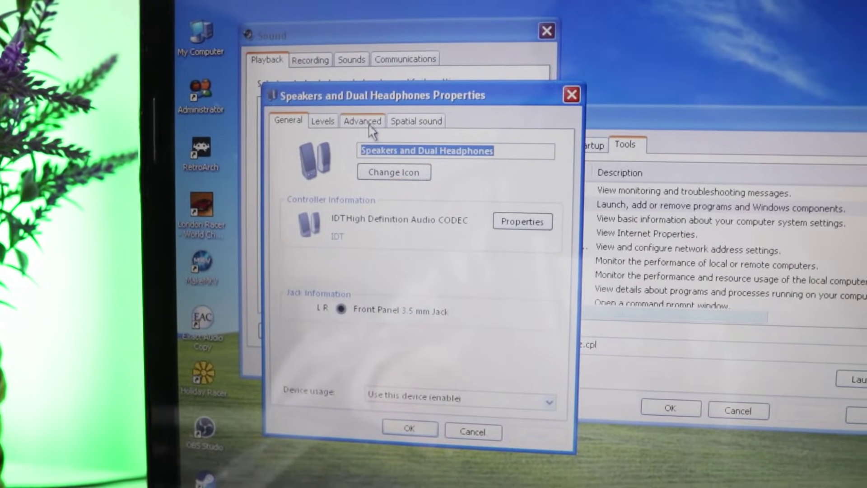
click(374, 124)
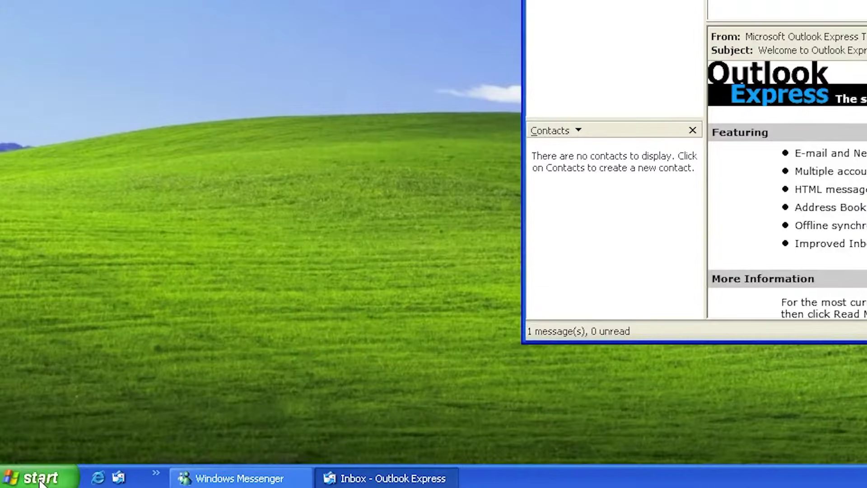
click(36, 477)
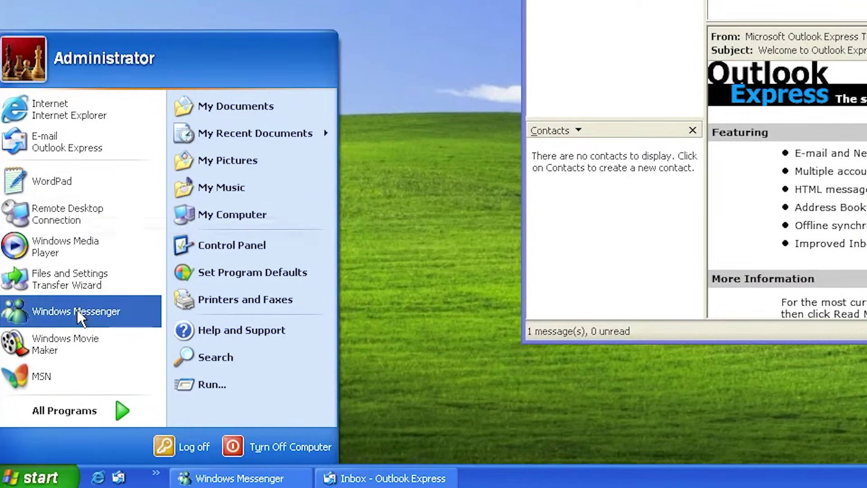
- Launch MSN from the Start menu and open 7+ Taskbar Tweaker from the notification area
click(70, 378)
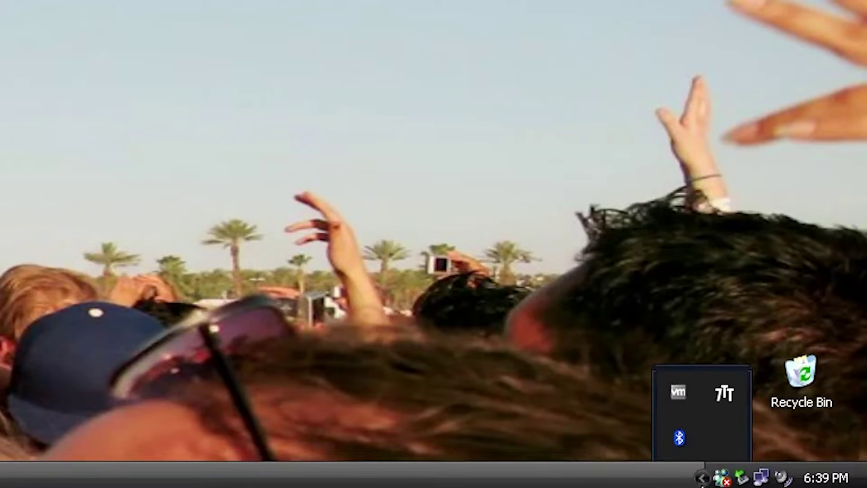
click(724, 393)
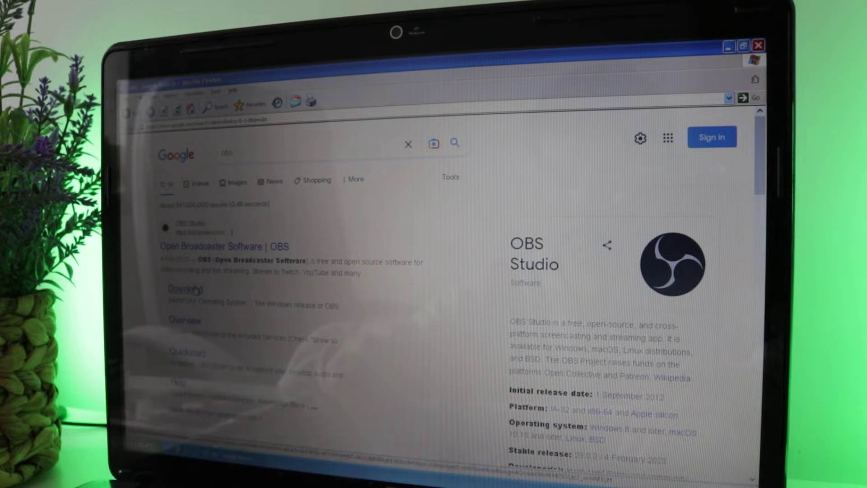
- Download OBS Studio for Windows and show the Downloads library moved to the left
click(194, 289)
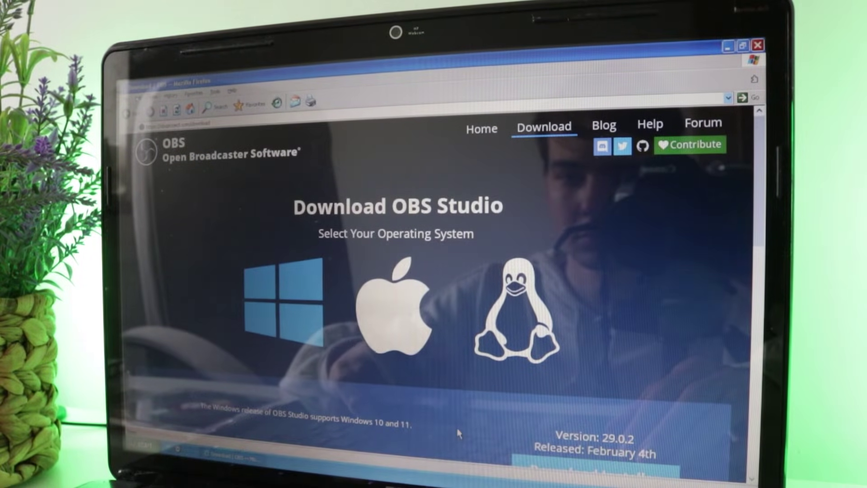
click(531, 460)
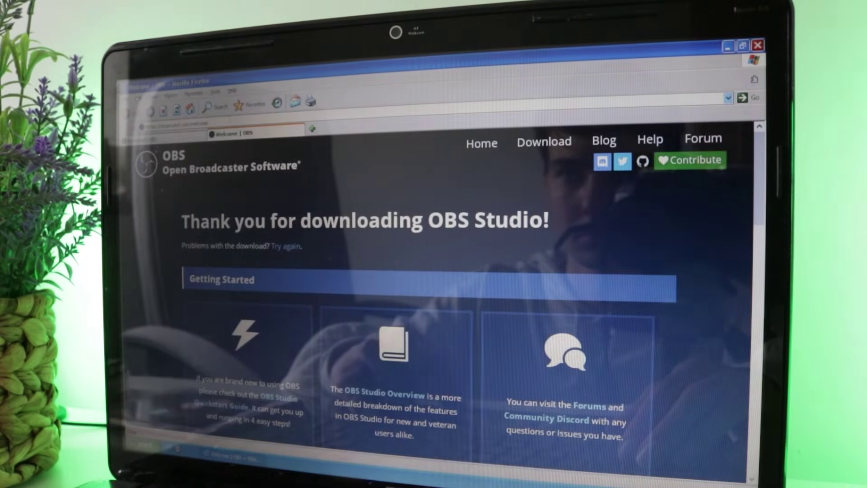
click(216, 93)
click(243, 101)
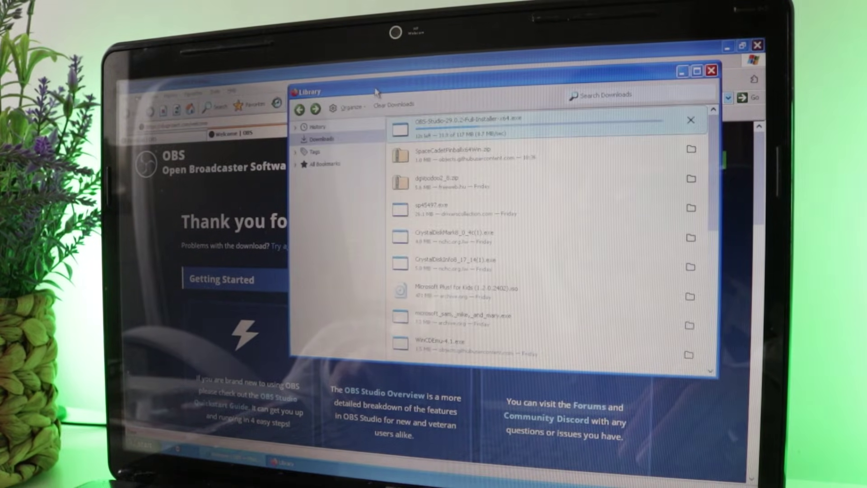
drag(328, 92, 183, 132)
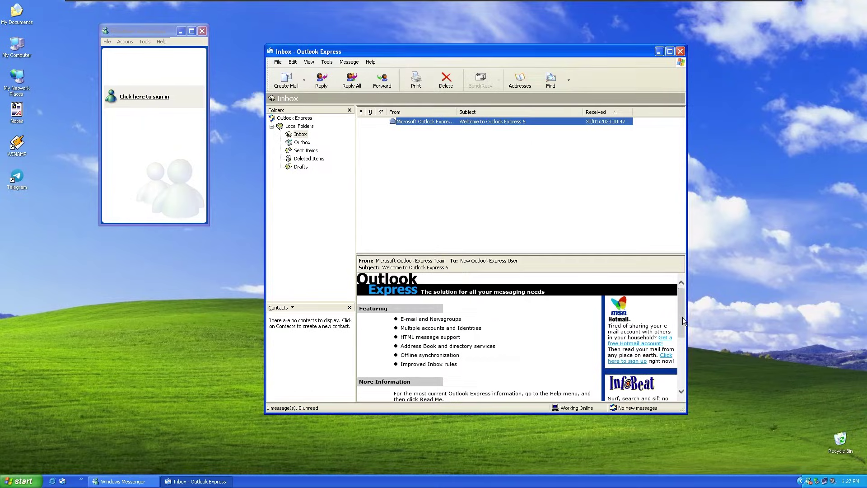
mouse_move(683, 321)
mouse_down()
mouse_move(678, 370)
mouse_move(683, 308)
mouse_up()
- Start the MSN setup from the Start menu's pinned programs
click(23, 481)
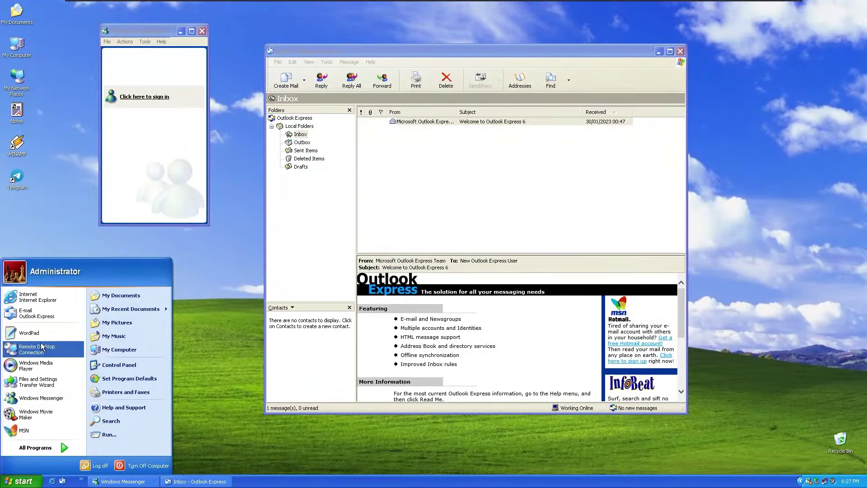
click(24, 430)
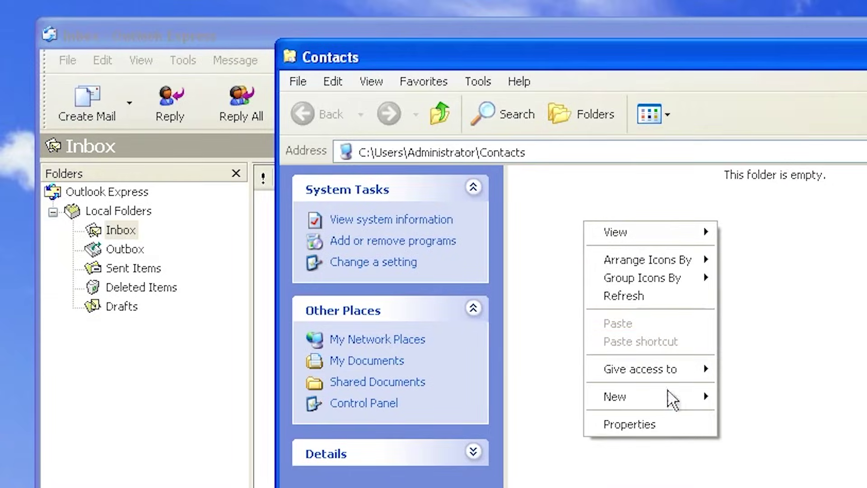
- Create a folder named 'I don't think this works' in Contacts and open it
mouse_move(669, 397)
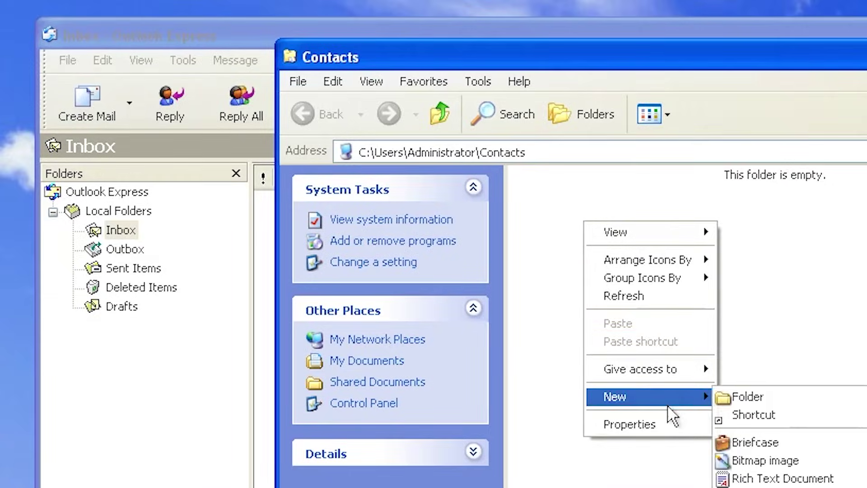
click(759, 399)
text(I don)
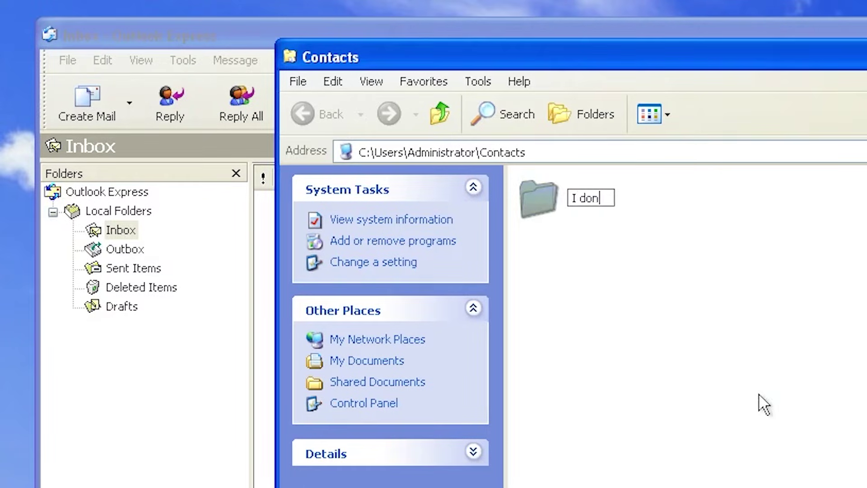
text('t think this works)
key(Return)
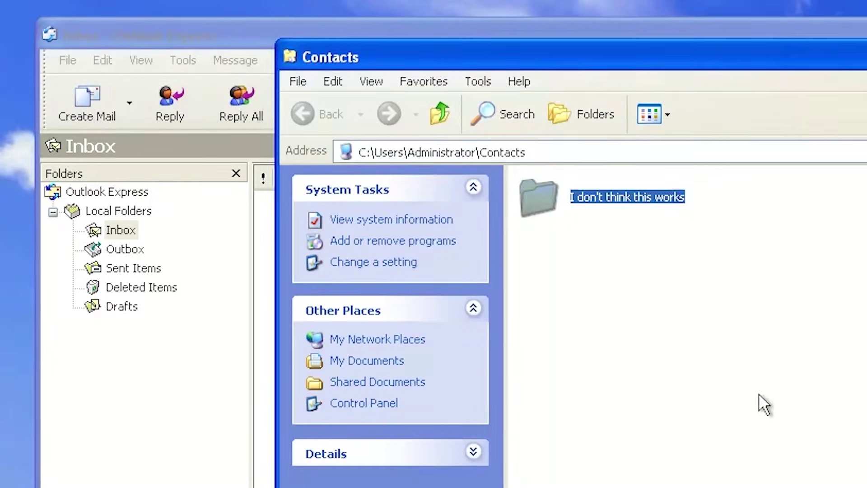
click(653, 374)
double_click(544, 205)
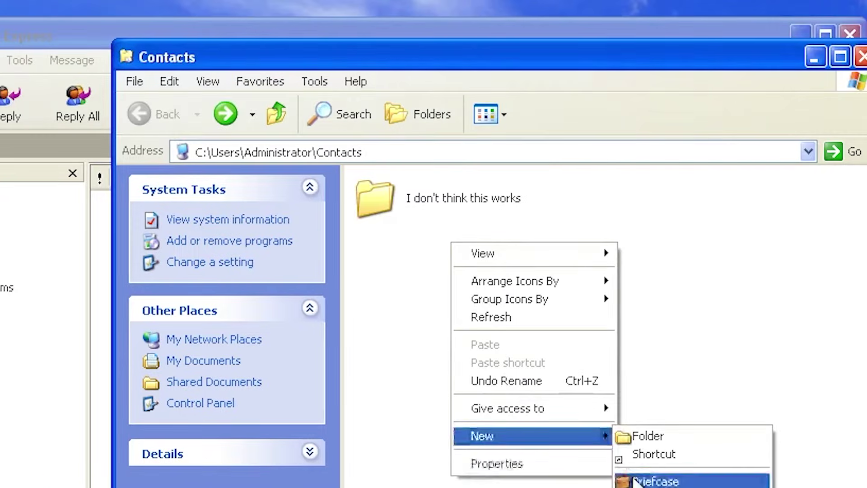
- Create a New Briefcase in the Contacts folder and open it
click(634, 480)
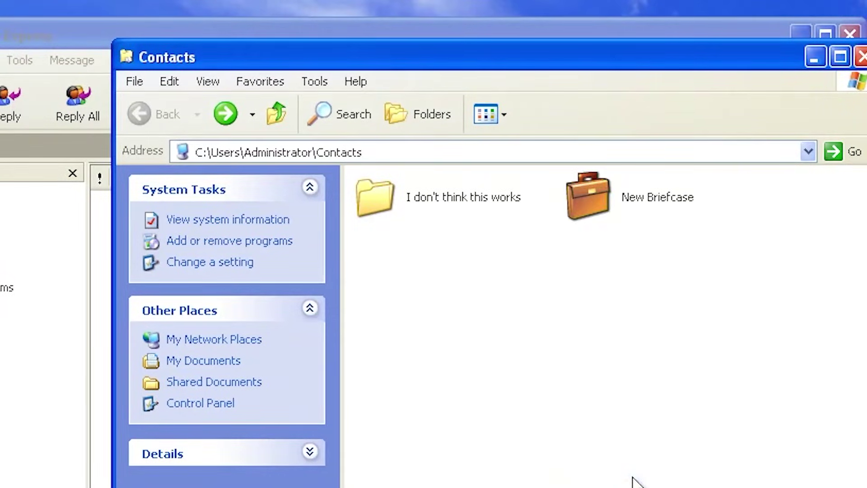
click(641, 197)
double_click(660, 198)
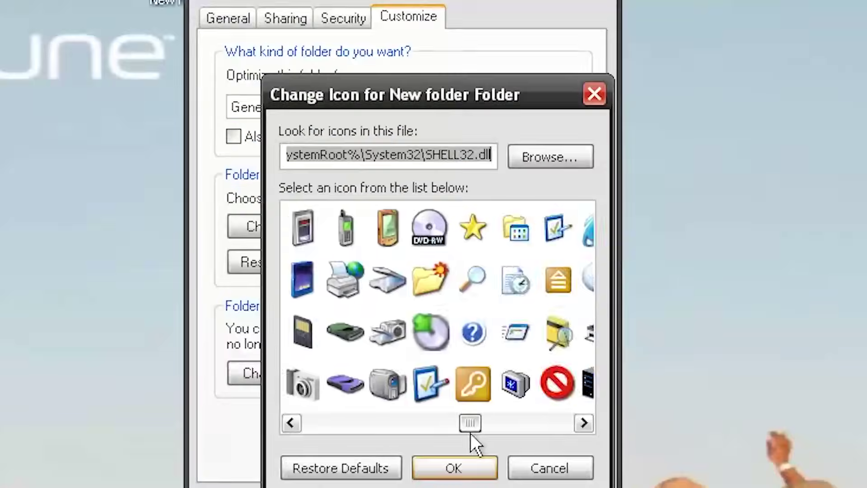
drag(470, 433, 570, 431)
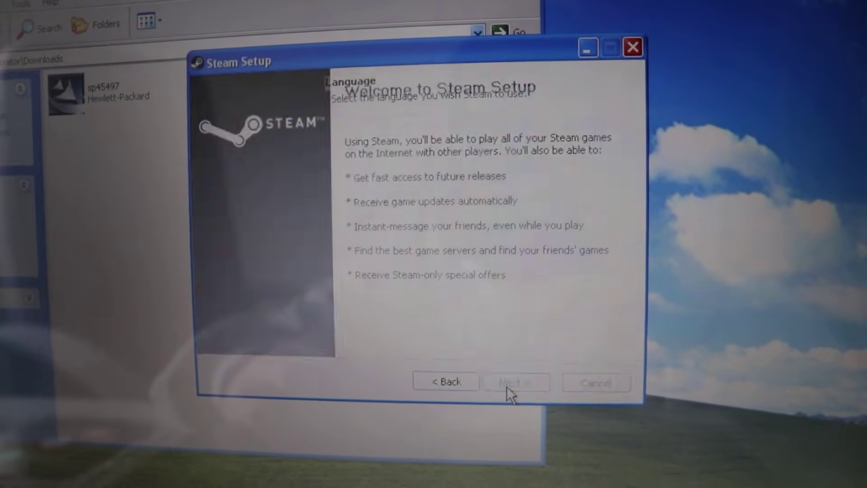
- Install Steam in English into the default Program Files (x86)\Steam folder
click(508, 390)
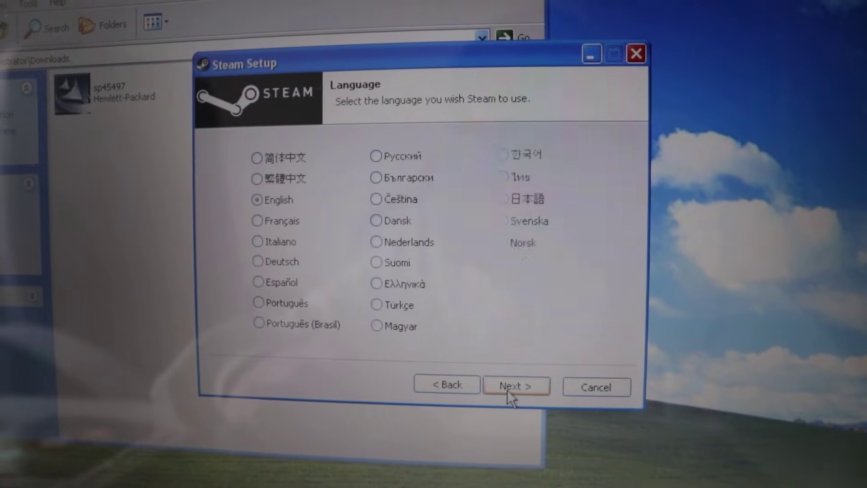
click(509, 388)
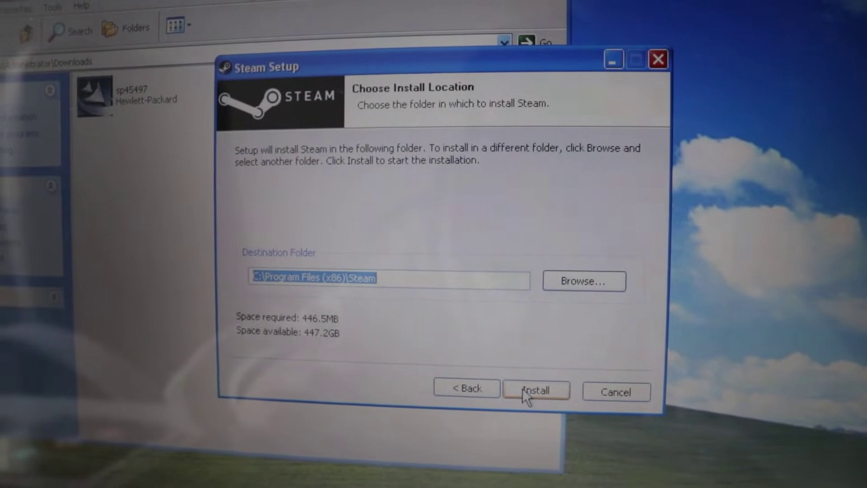
click(529, 392)
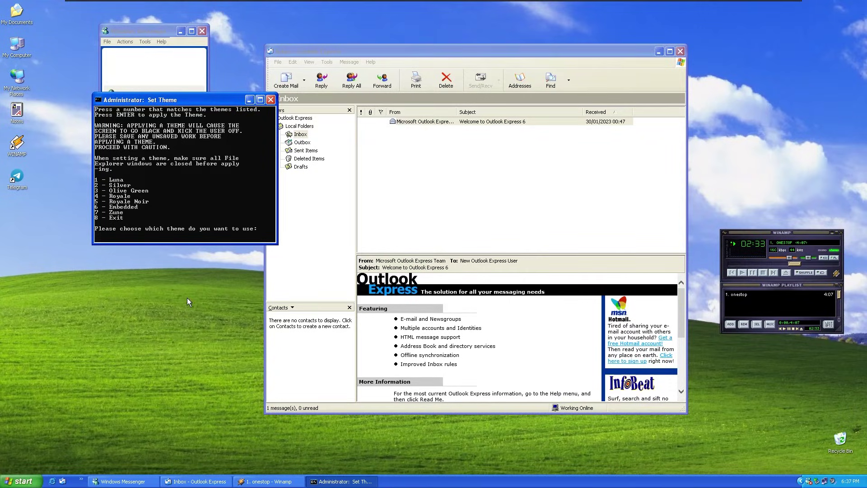
- Apply the Zune theme, then the Silver theme (option 2) in the Set Theme console
key(Return)
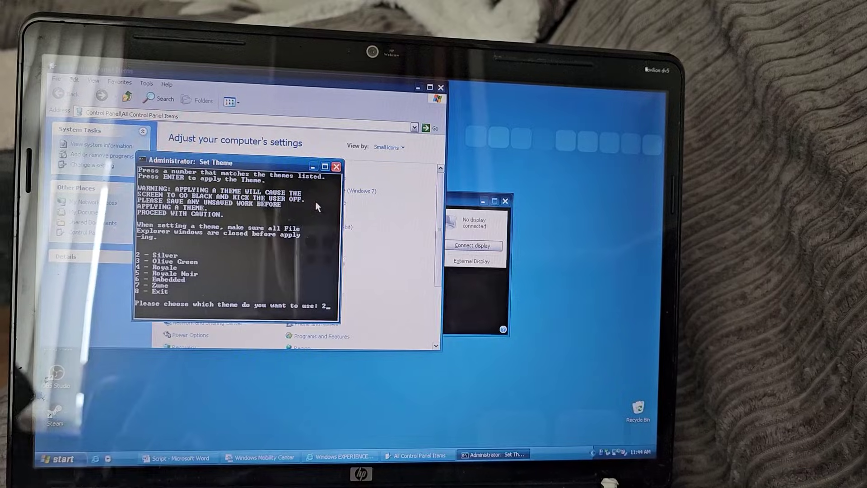
text(2)
key(Return)
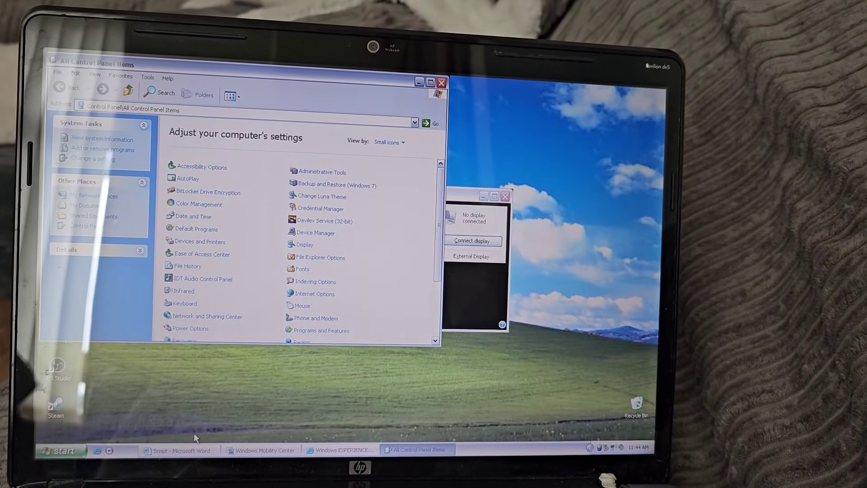
click(180, 450)
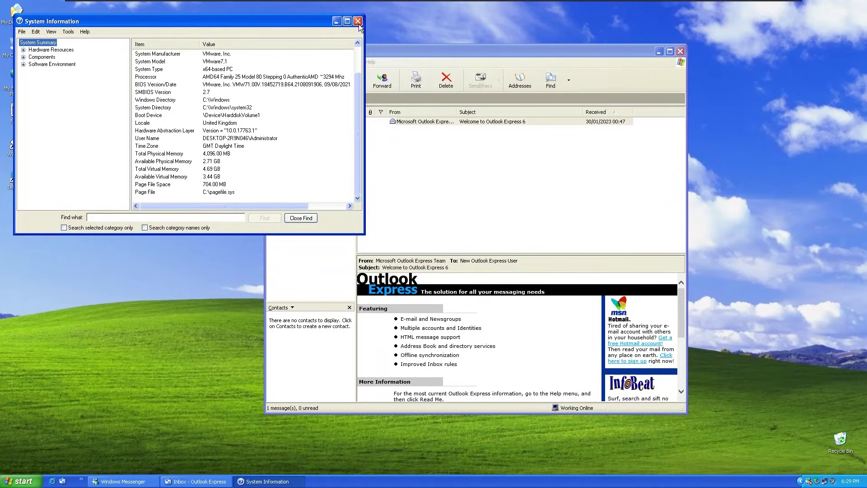
- Close System Information, dismiss the script error, and launch HyperTerminal from Accessories > Communications
click(358, 22)
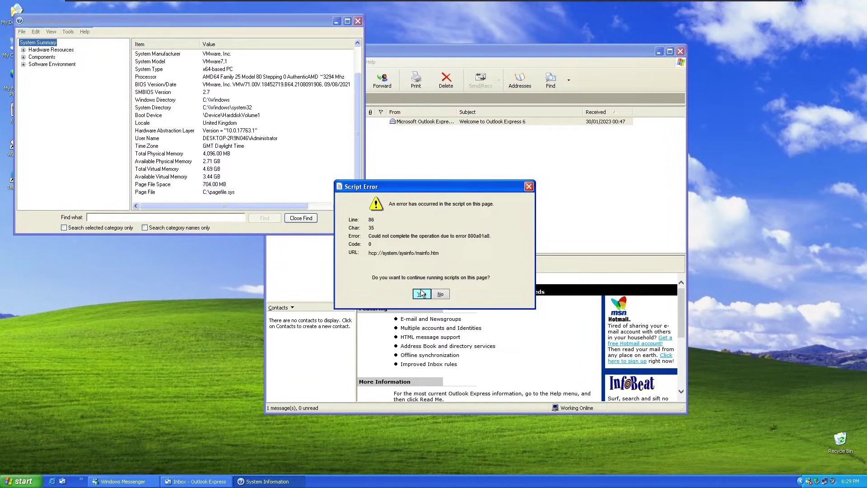
click(439, 294)
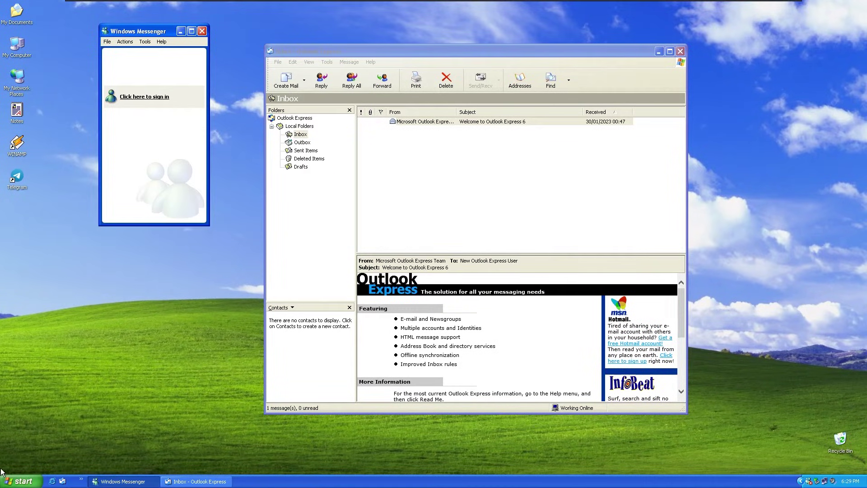
click(13, 480)
click(38, 447)
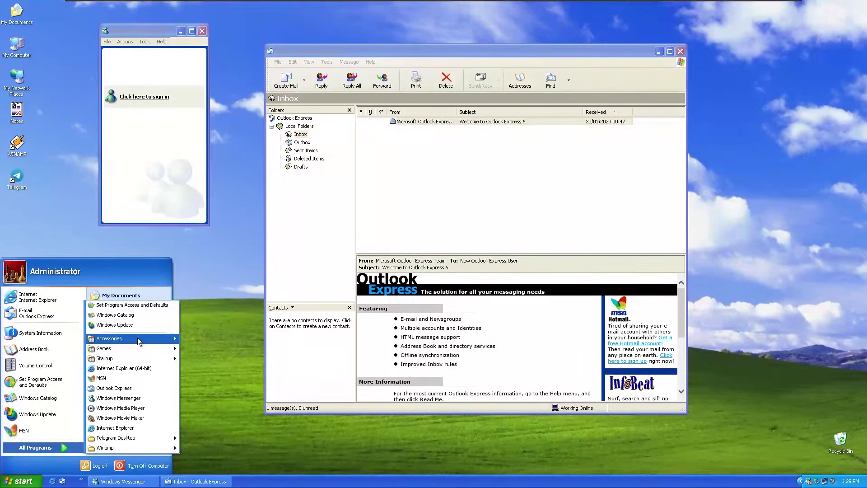
mouse_move(139, 342)
mouse_move(239, 469)
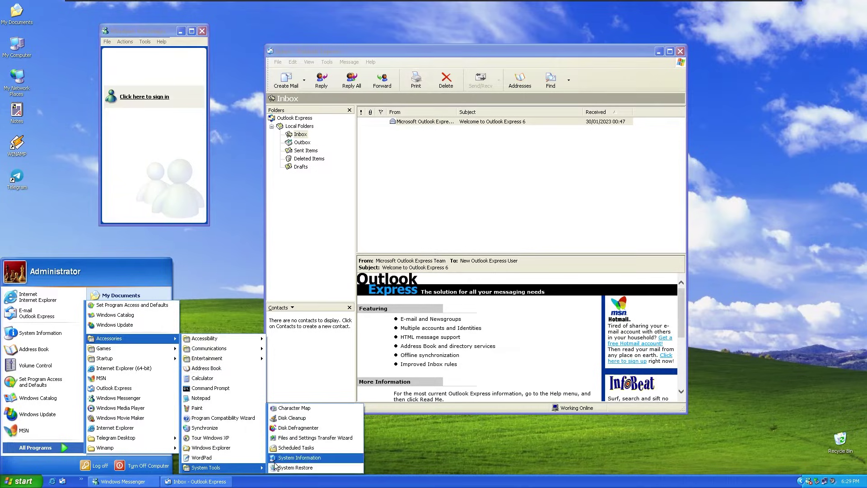
mouse_move(207, 352)
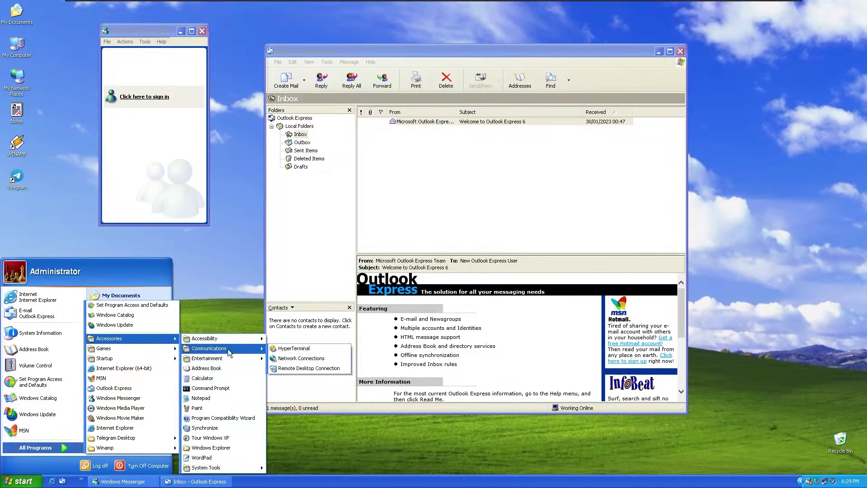
click(275, 350)
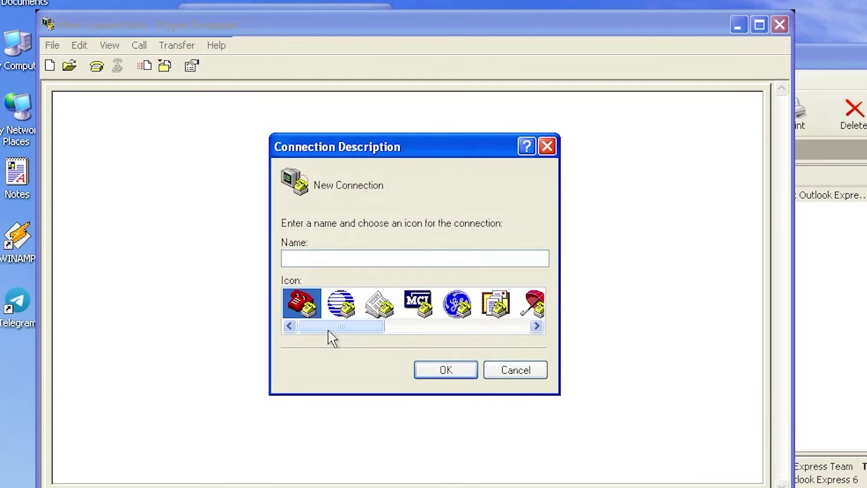
drag(176, 190, 257, 186)
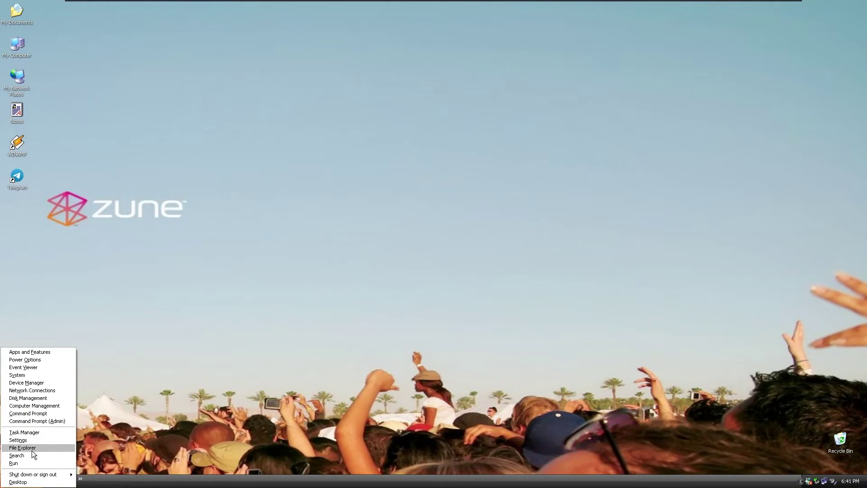
- Open the Windows search panel from the lower-left corner of the taskbar
click(31, 455)
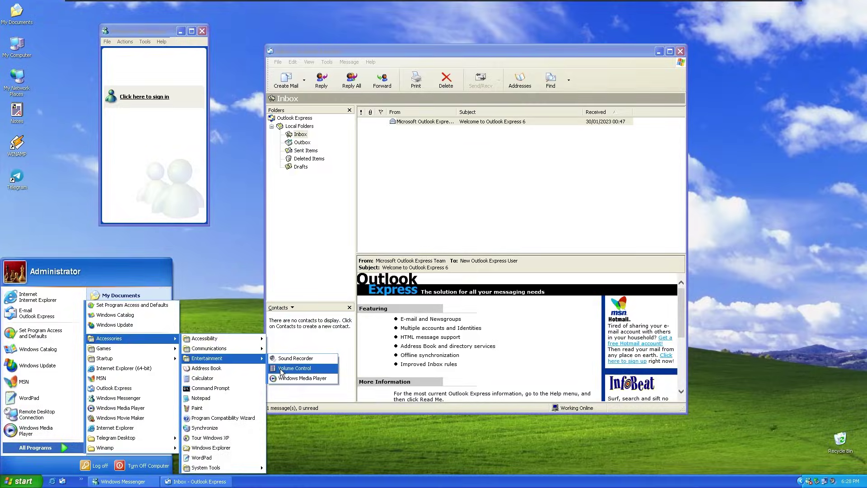
- Open the speaker Volume Control's Options > Properties and list the available mixer devices
click(298, 369)
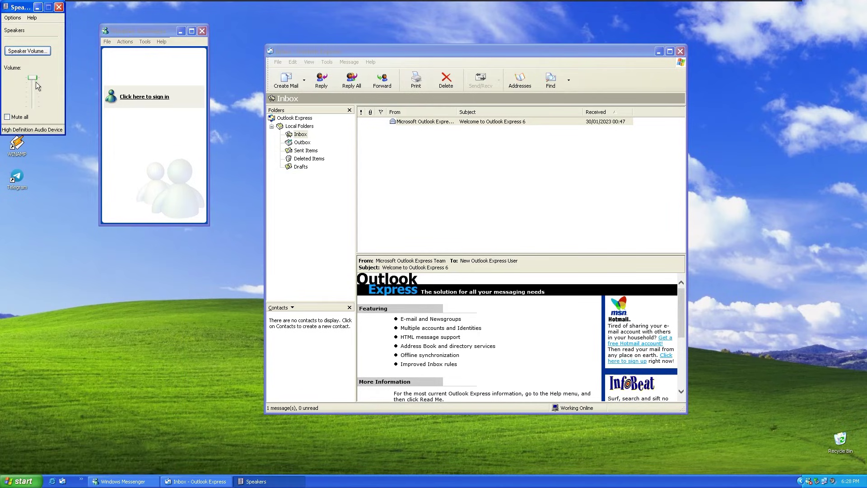
click(12, 17)
click(18, 25)
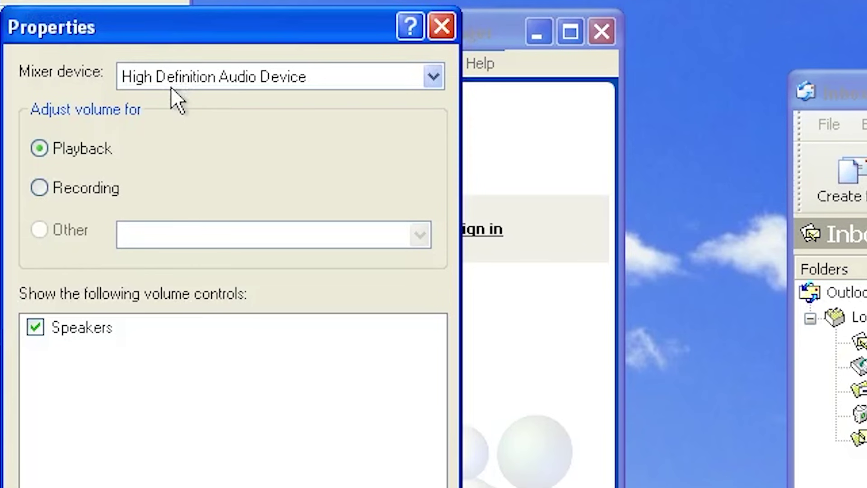
click(176, 85)
- Set display scaling to 100% (Recommended) and close Settings
click(444, 26)
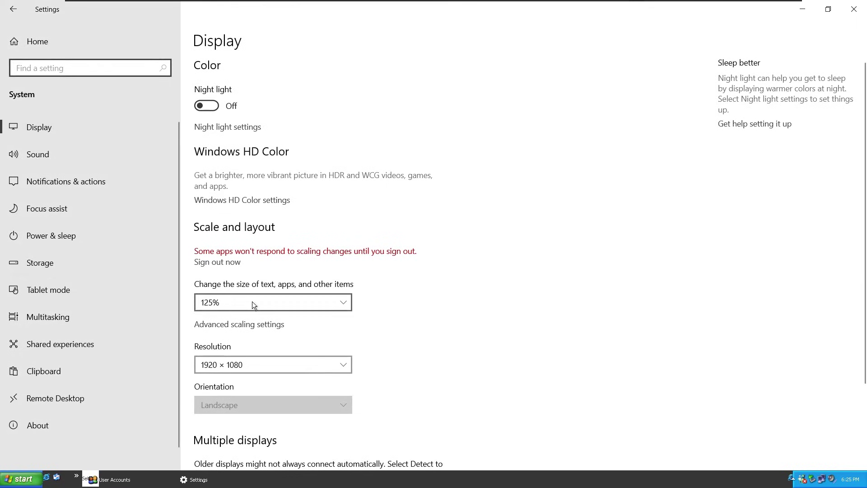
click(252, 301)
click(226, 284)
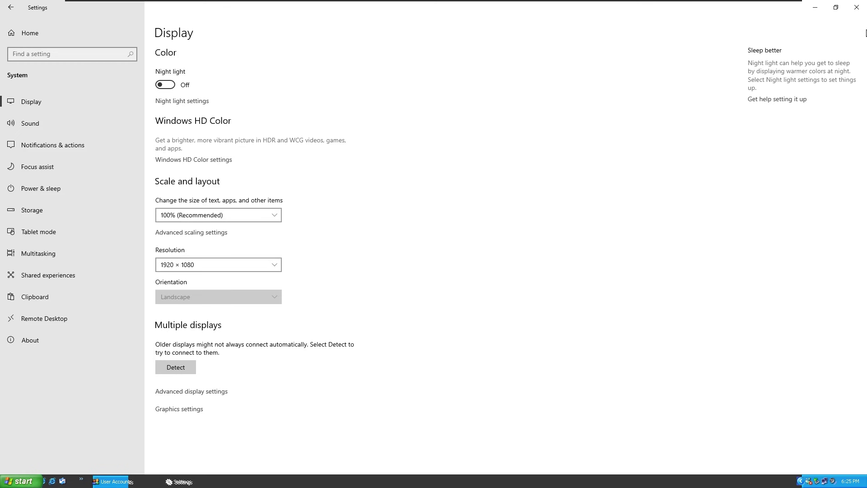
click(860, 13)
- Open and close My Computer from the Start menu, then launch Windows Messenger
click(18, 481)
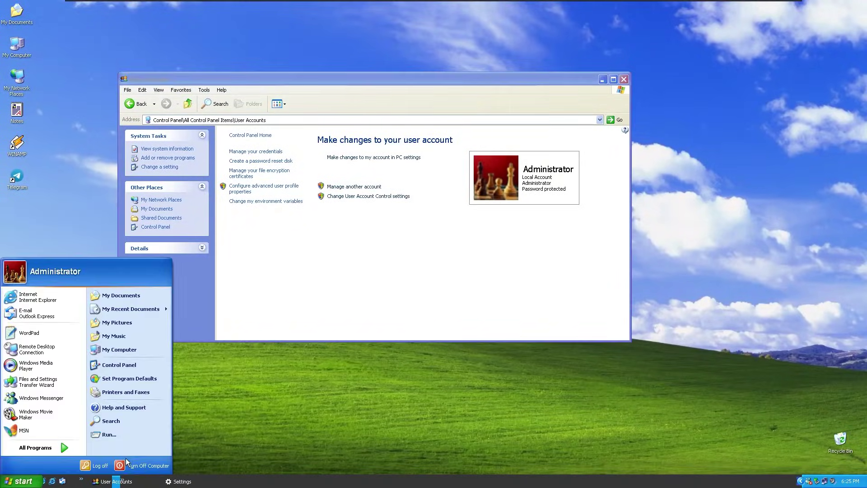
click(119, 349)
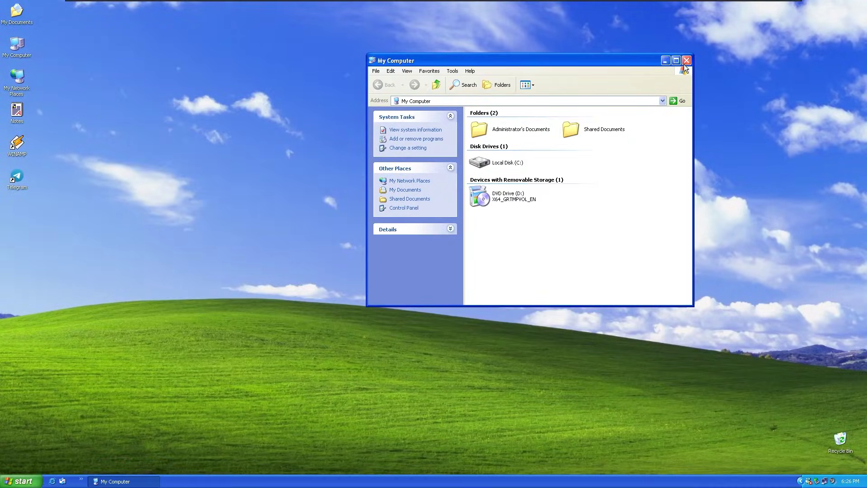
click(686, 61)
double_click(808, 481)
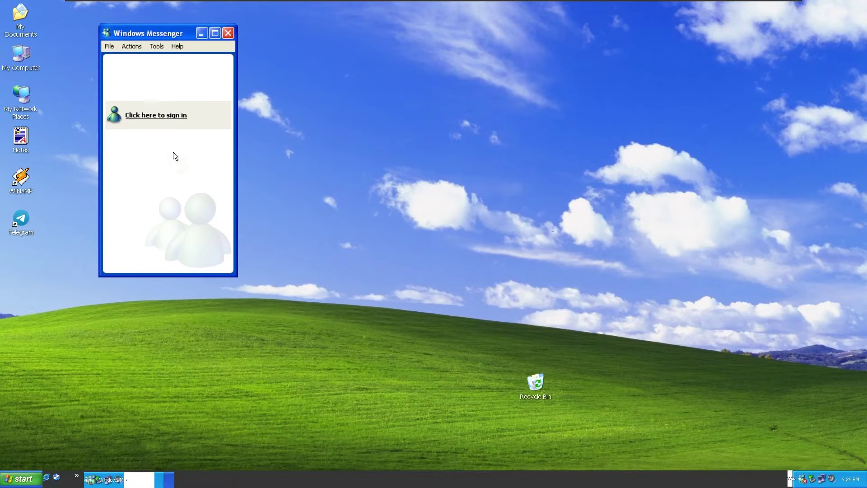
- Pick 100% (Recommended) display scaling again and open Advanced scaling settings
click(17, 480)
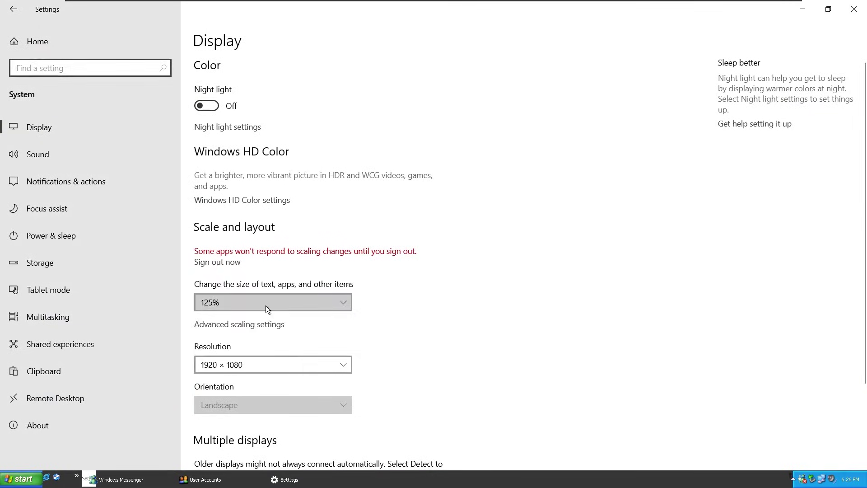
click(265, 308)
click(241, 286)
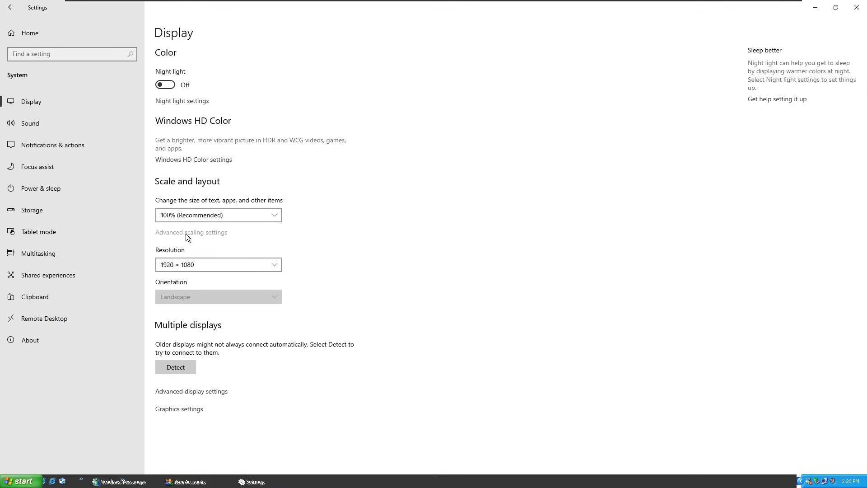
click(185, 234)
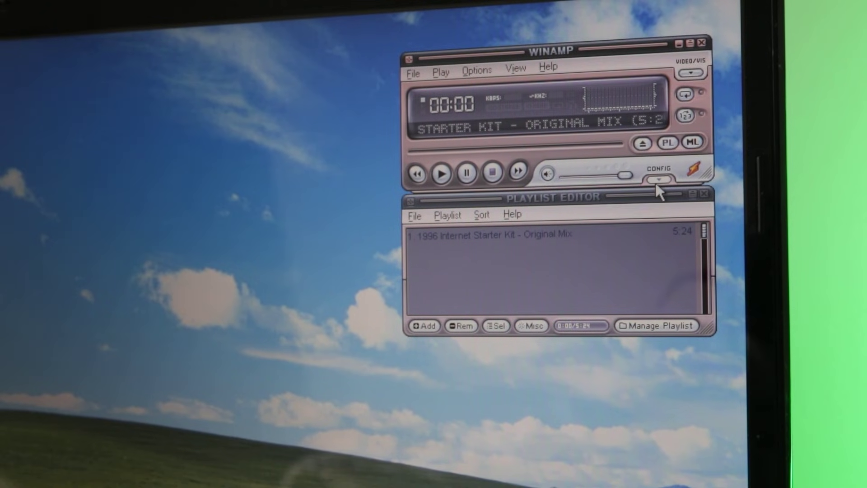
- Switch Winamp's colour theme to Default, then to Popcorn, in the Color Themes list
click(655, 181)
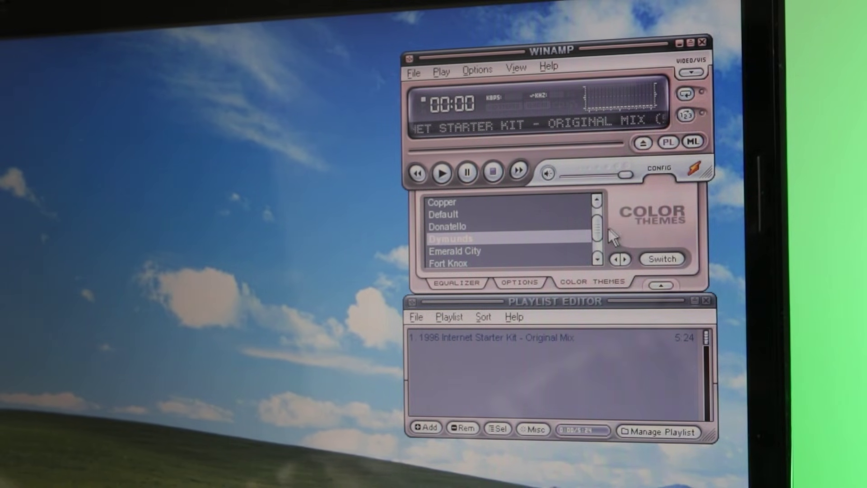
double_click(495, 211)
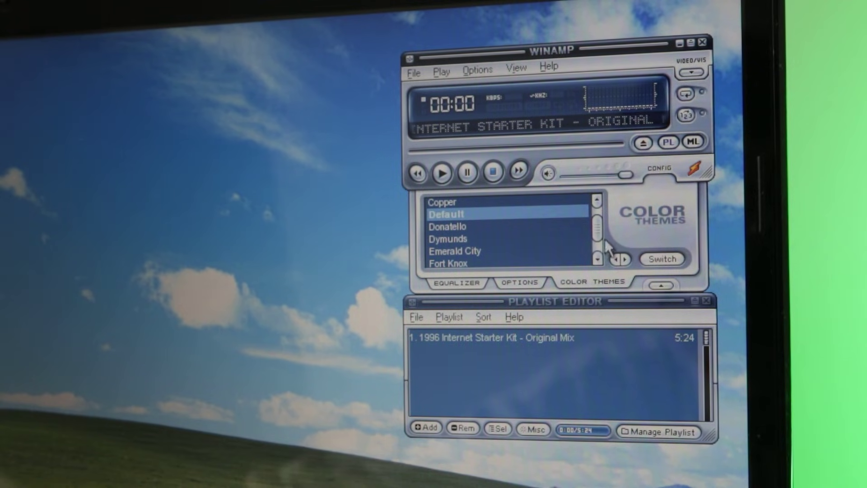
scroll(549, 250, down, 6)
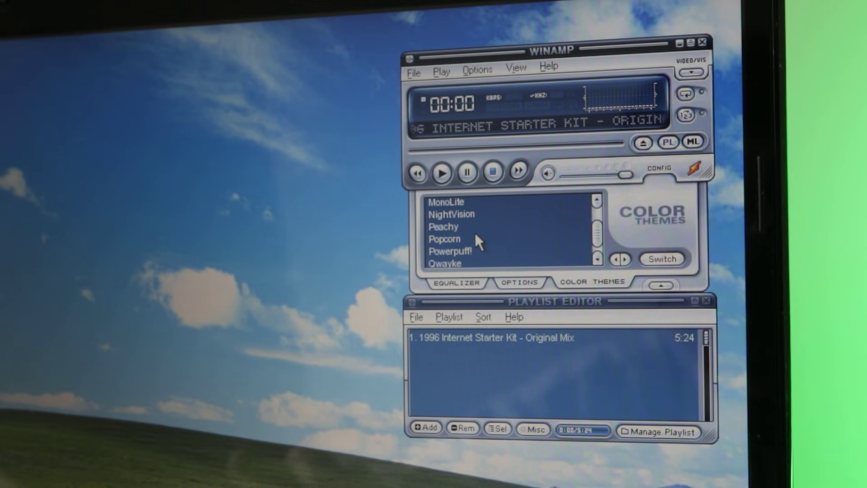
double_click(476, 238)
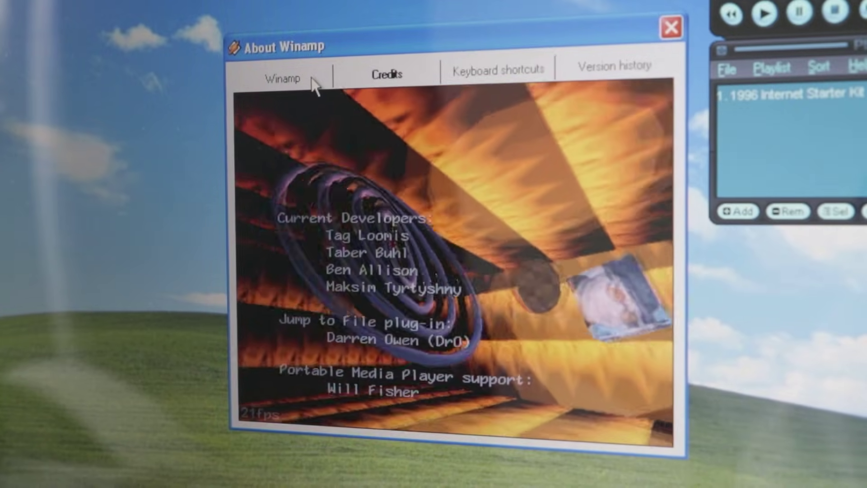